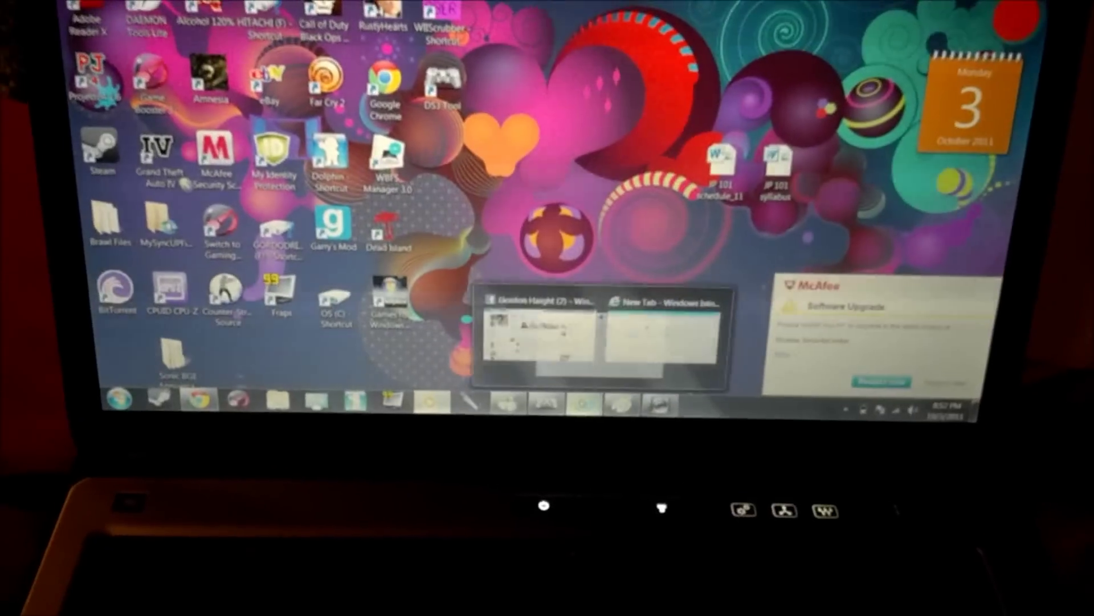
# Step: Bring up the Internet Explorer New Tab window and maximize it to fill the screen
pyautogui.click(647, 346)
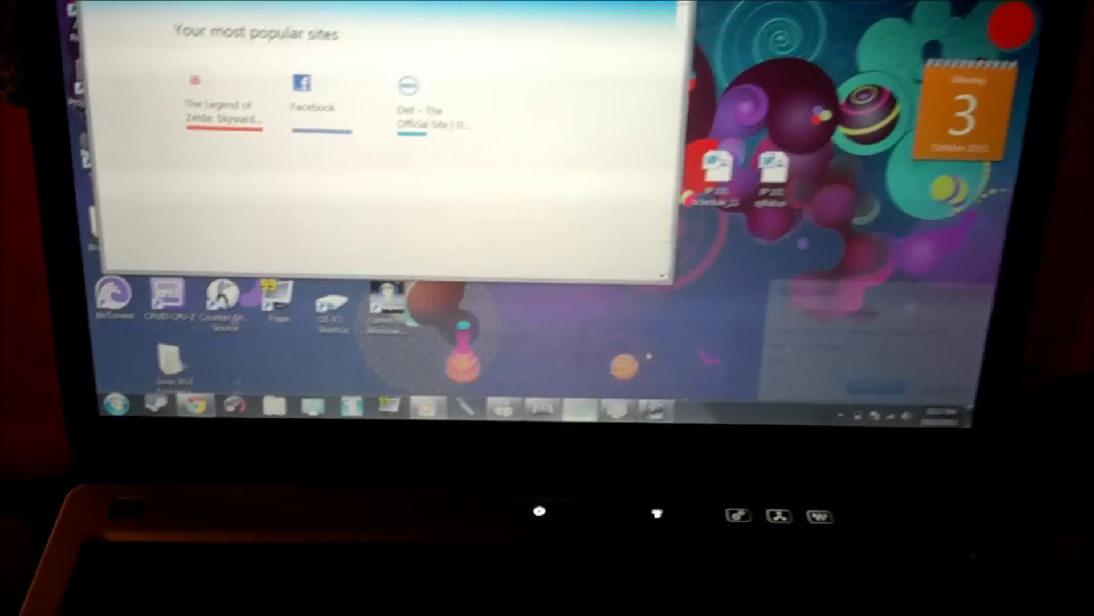
pyautogui.press('super+Up')
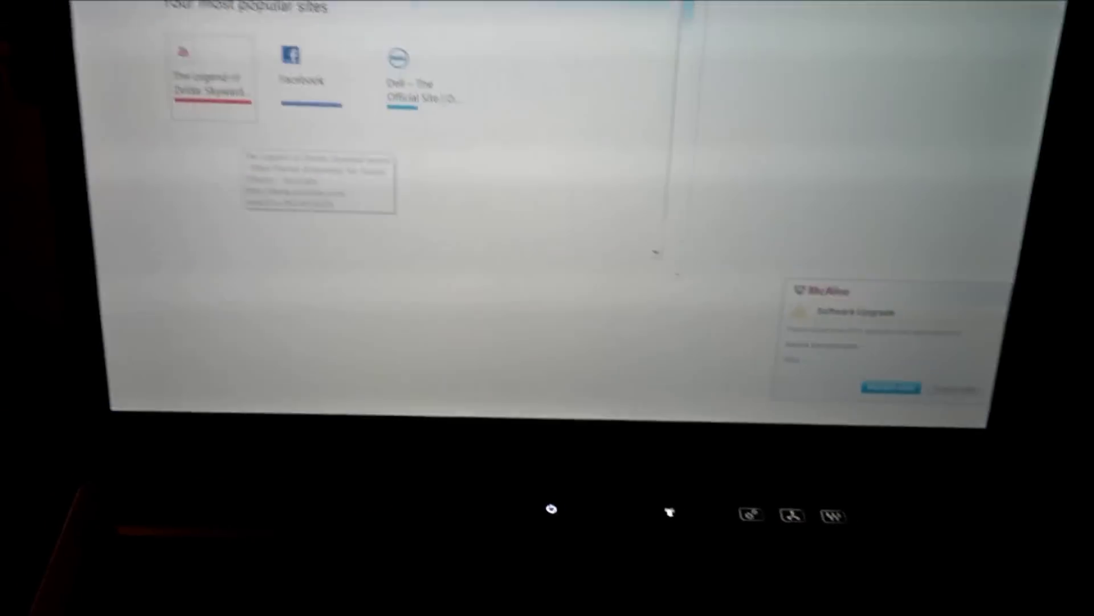